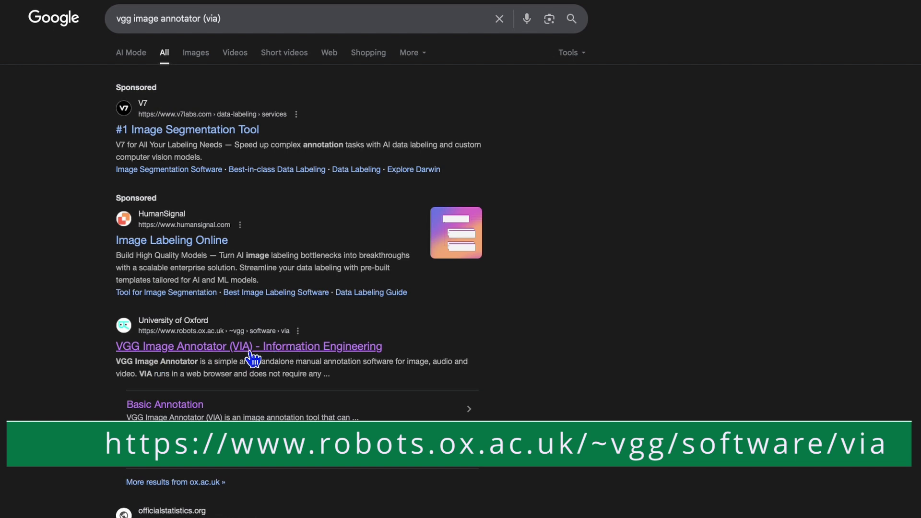
Open the VGG Image Annotator page and scroll past Demonstrations to the Downloads section.
{"action": "left_click", "coordinate": [173, 354]}
{"action": "scroll", "coordinate": [312, 185], "scroll_direction": "down", "scroll_amount": 5}
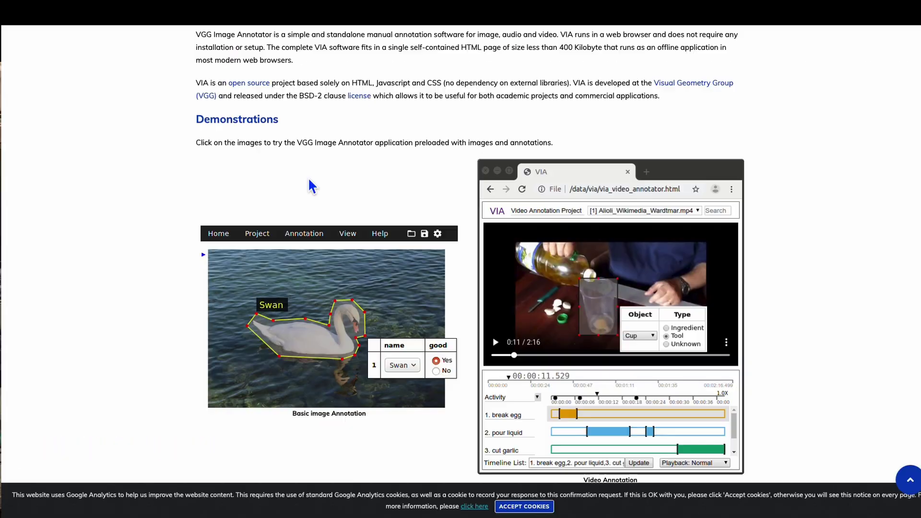
{"action": "scroll", "coordinate": [310, 181], "scroll_direction": "up", "scroll_amount": 5}
{"action": "scroll", "coordinate": [305, 159], "scroll_direction": "down", "scroll_amount": 15}
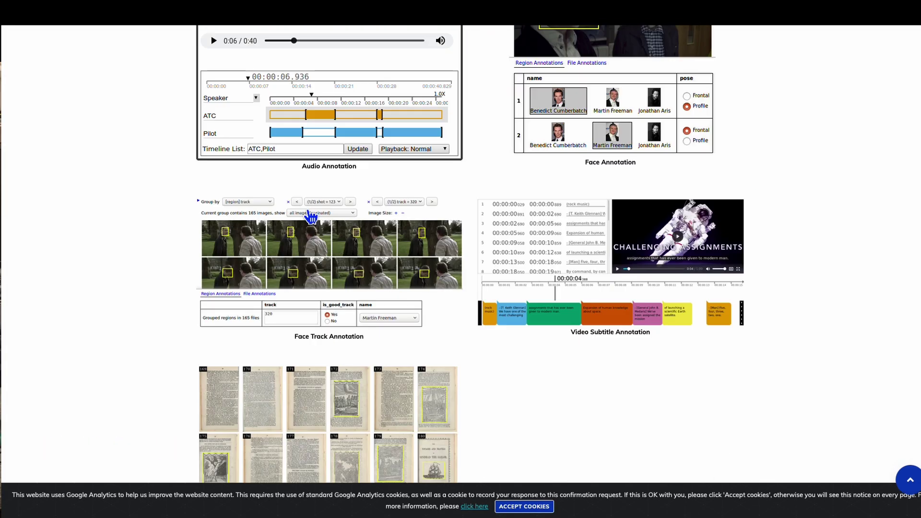
{"action": "scroll", "coordinate": [310, 216], "scroll_direction": "down", "scroll_amount": 7}
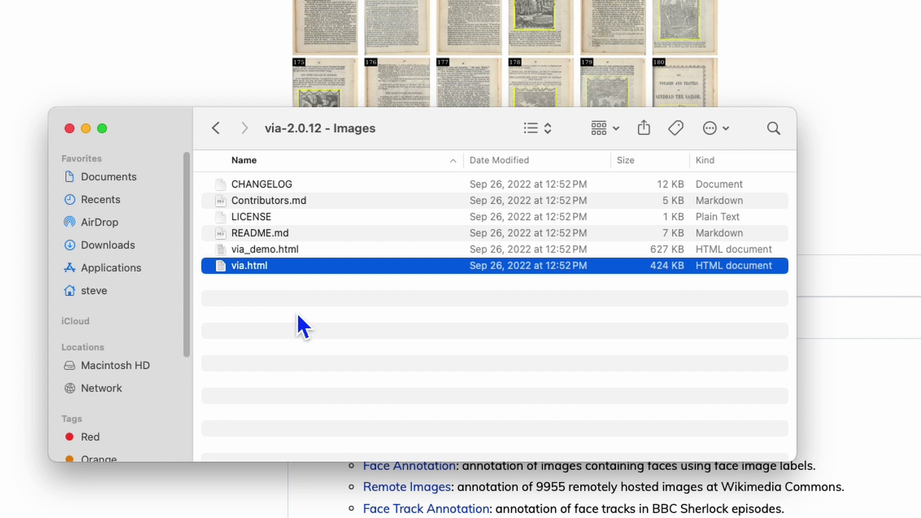
Move the Finder window aside and launch VIA from via.html in the via-2.0.12 folder.
{"action": "left_click_drag", "start_coordinate": [416, 126], "coordinate": [445, 81]}
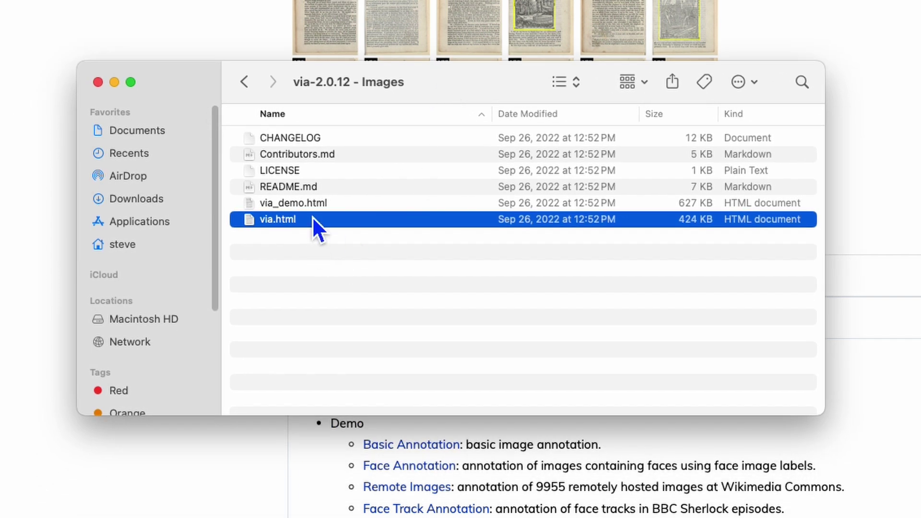
{"action": "double_click", "coordinate": [277, 221]}
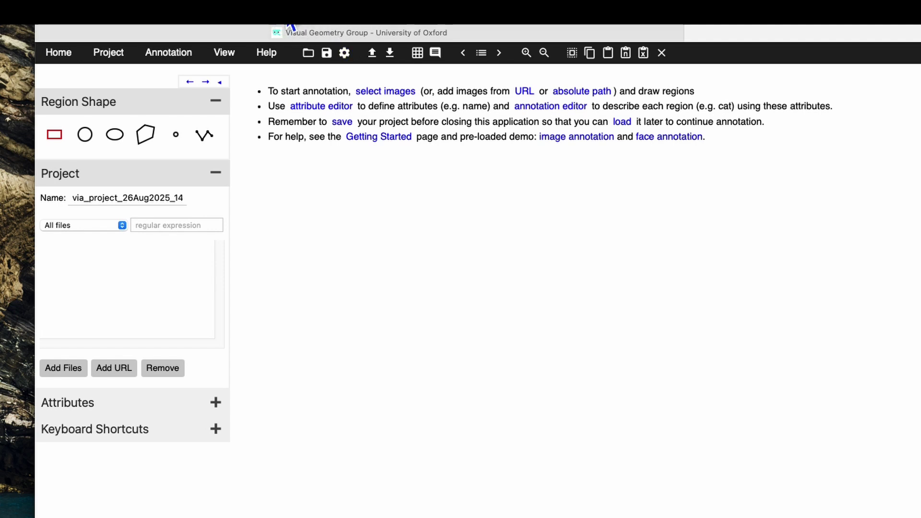
Shift the browser window left and bring up VIA's Project menu.
{"action": "left_click_drag", "start_coordinate": [277, 27], "coordinate": [239, 26]}
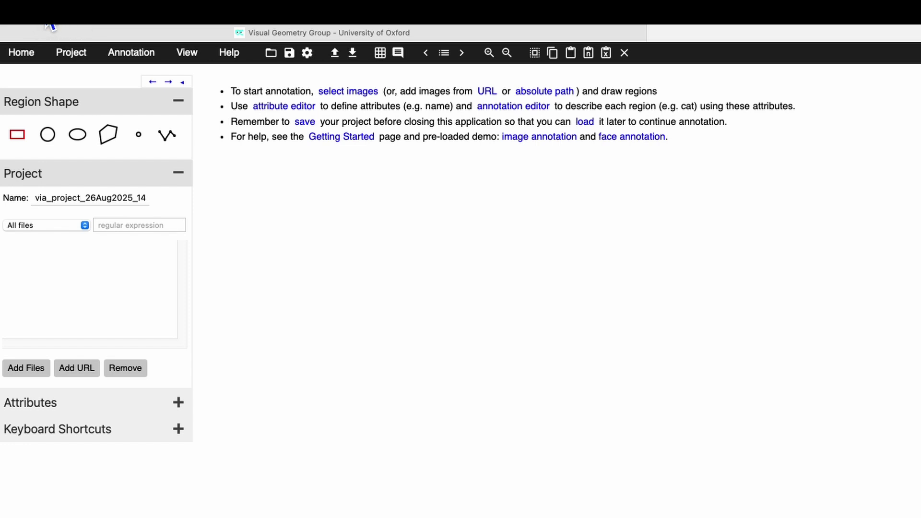
{"action": "mouse_move", "coordinate": [48, 24]}
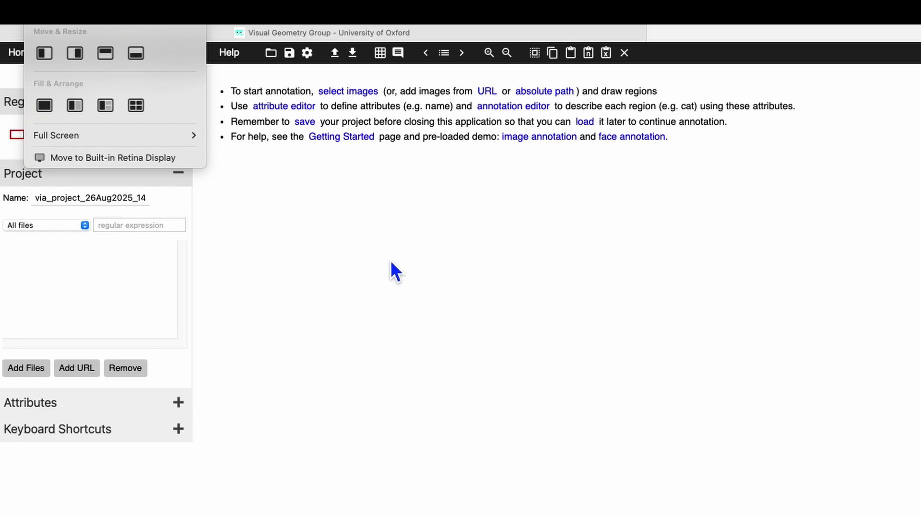
{"action": "left_click", "coordinate": [76, 54]}
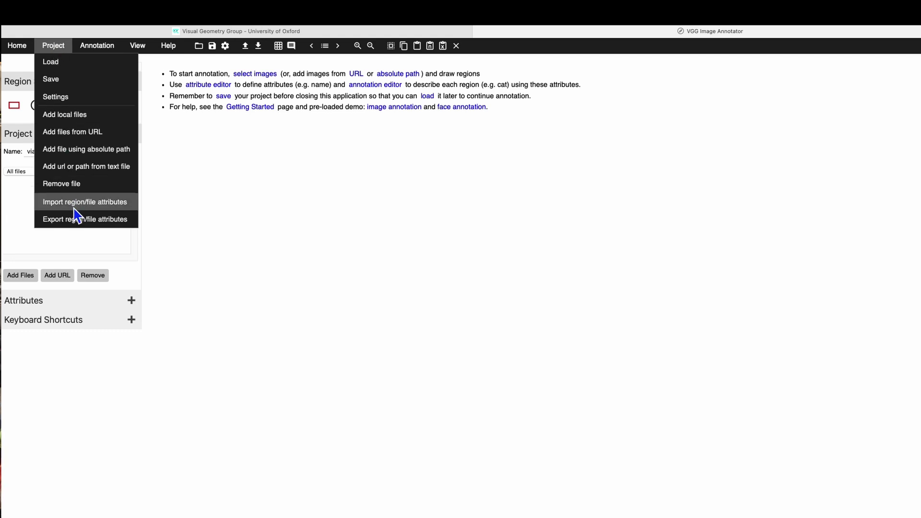
Import region attributes from via_project_BroodMinder_attributes.json into the project.
{"action": "left_click", "coordinate": [75, 203]}
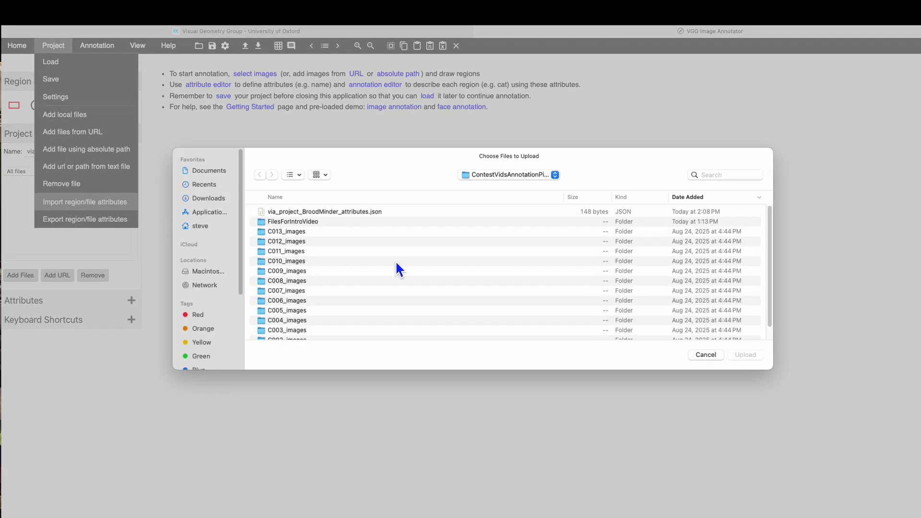
{"action": "left_click", "coordinate": [315, 211]}
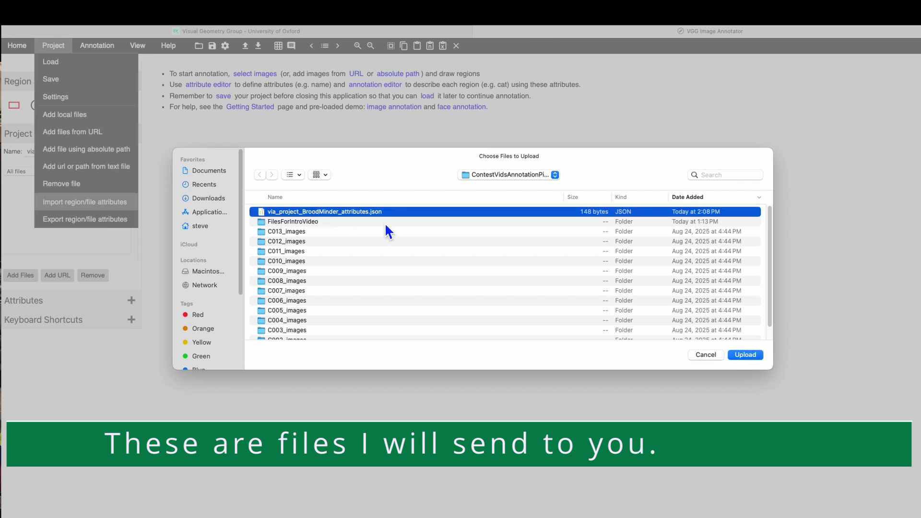
{"action": "left_click", "coordinate": [748, 355]}
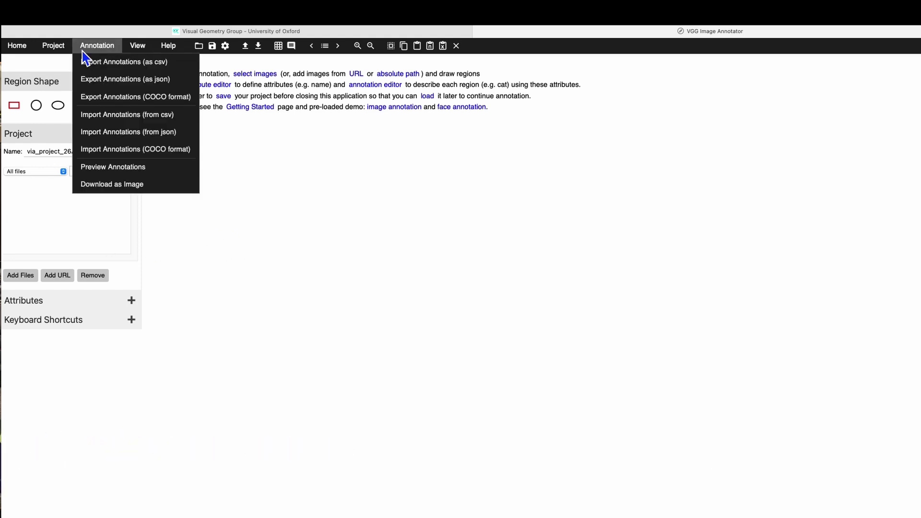
Browse to the FilesForIntroVideo folder in the file chooser, then cancel without adding files.
{"action": "left_click", "coordinate": [199, 46]}
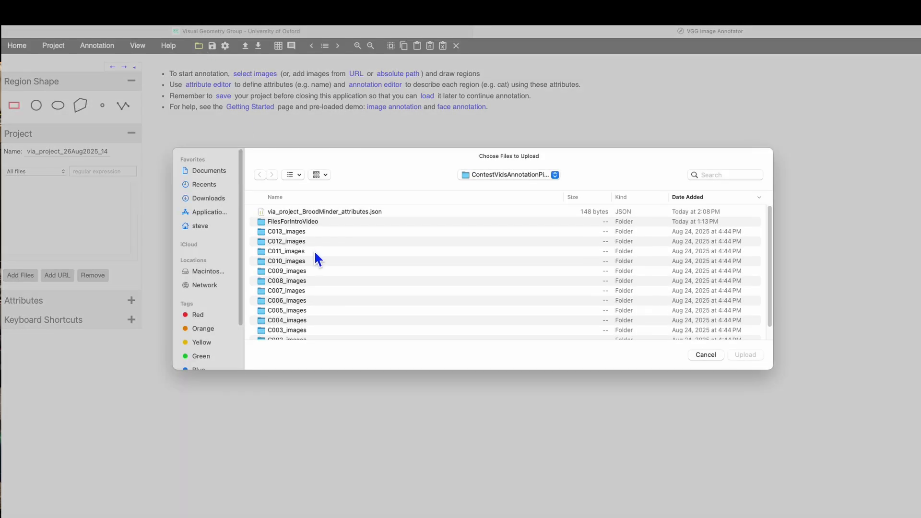
{"action": "double_click", "coordinate": [291, 224]}
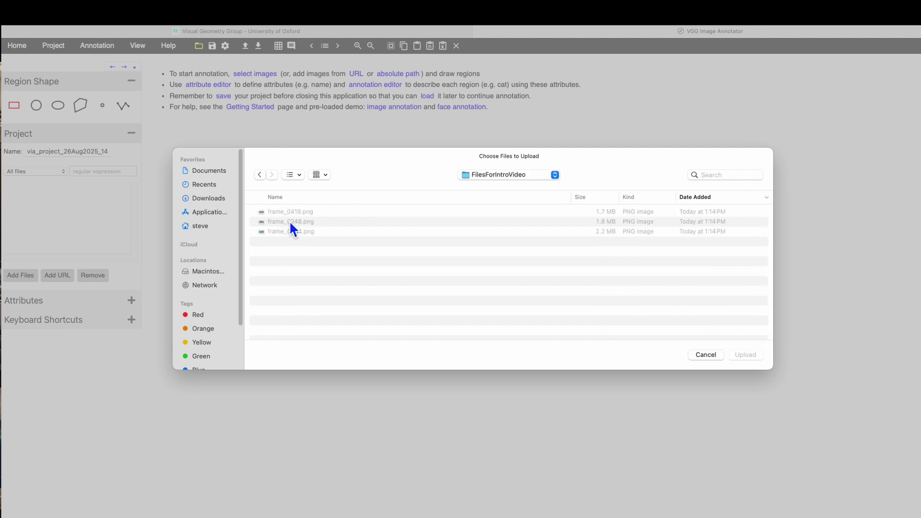
{"action": "left_click", "coordinate": [708, 355]}
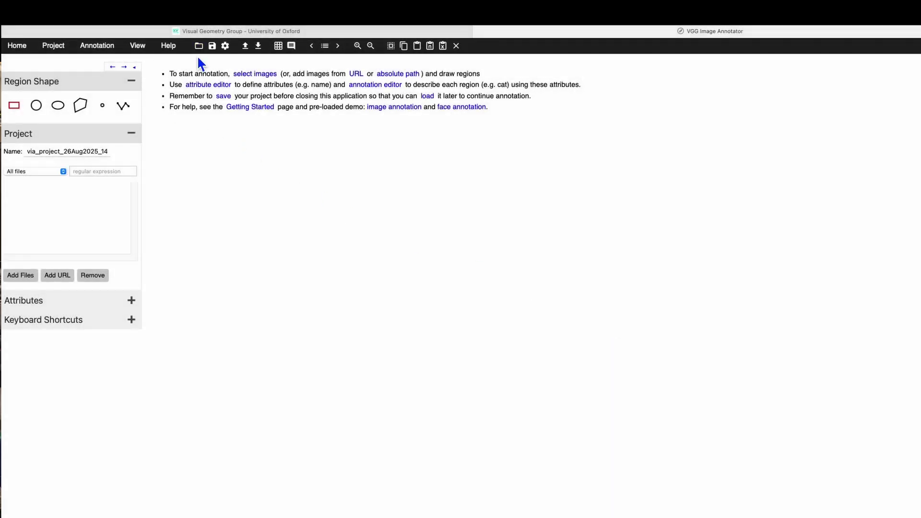
Add frame_0419.png, frame_0248.png and frame_0044.png to the project as local files.
{"action": "mouse_move", "coordinate": [94, 53]}
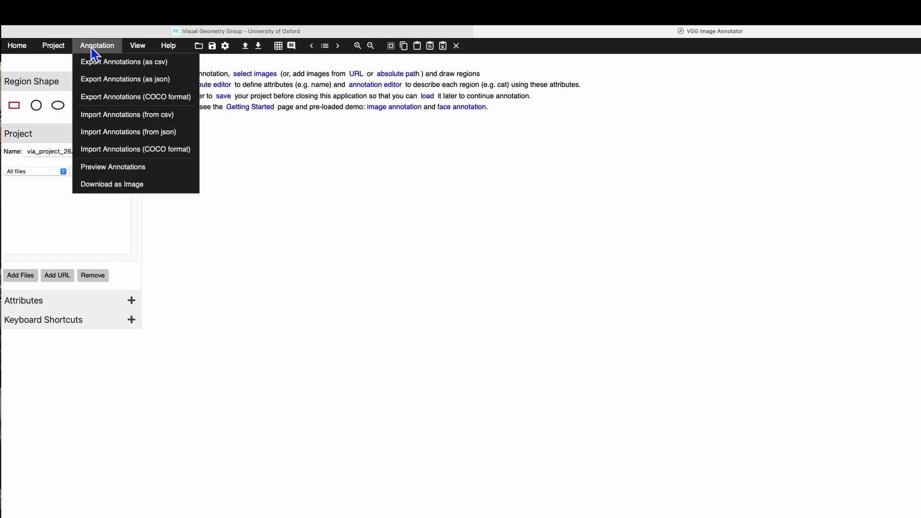
{"action": "mouse_move", "coordinate": [64, 53]}
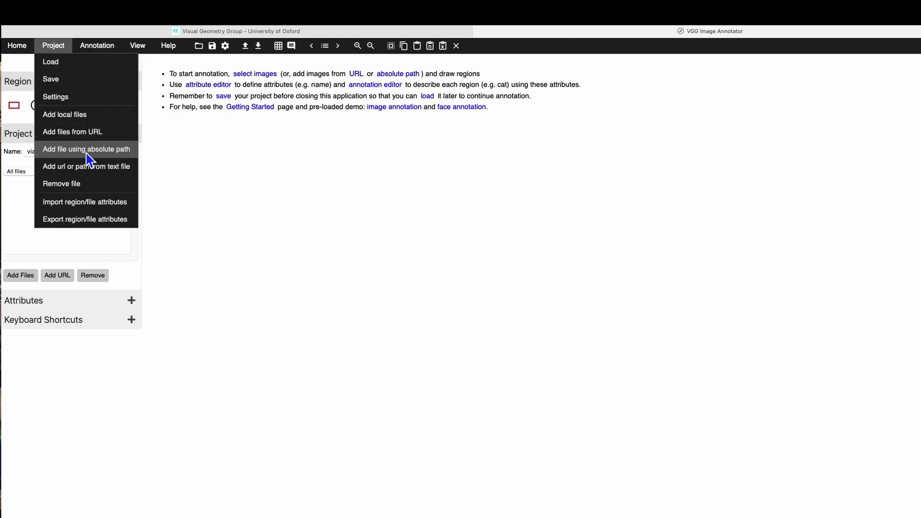
{"action": "left_click", "coordinate": [82, 123]}
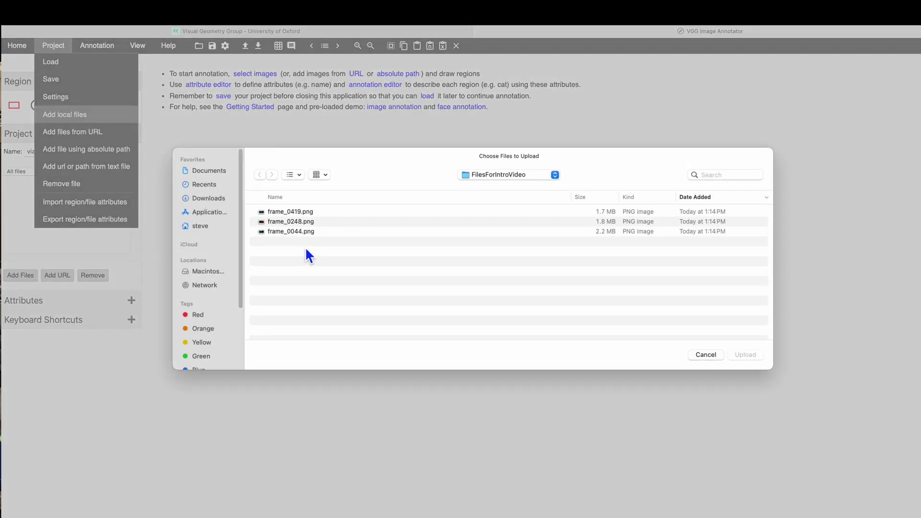
{"action": "left_click_drag", "start_coordinate": [306, 250], "coordinate": [264, 212]}
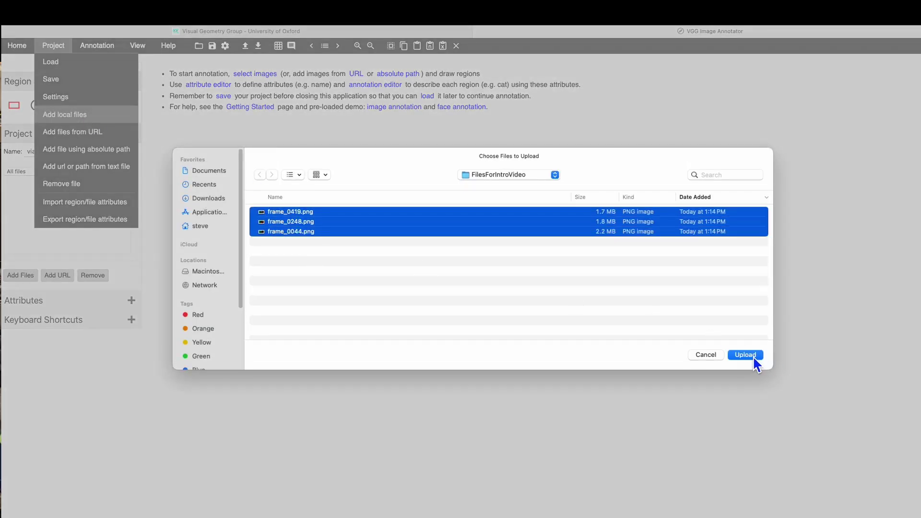
{"action": "left_click", "coordinate": [752, 356]}
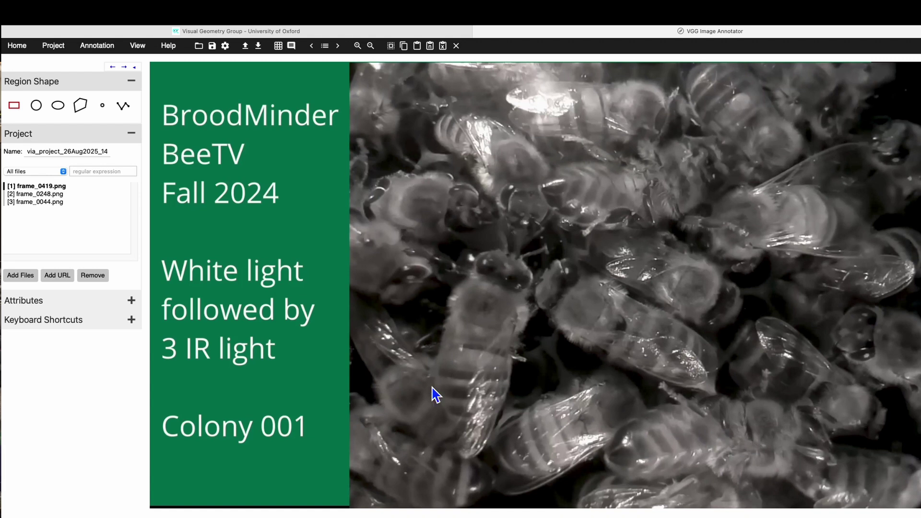
Choose the polygon region shape for drawing.
{"action": "left_click", "coordinate": [81, 108]}
Trace a ten-vertex polygon around the lower-right bee abdomen in frame_0419 and close it.
{"action": "left_click", "coordinate": [736, 445]}
{"action": "left_click", "coordinate": [709, 476]}
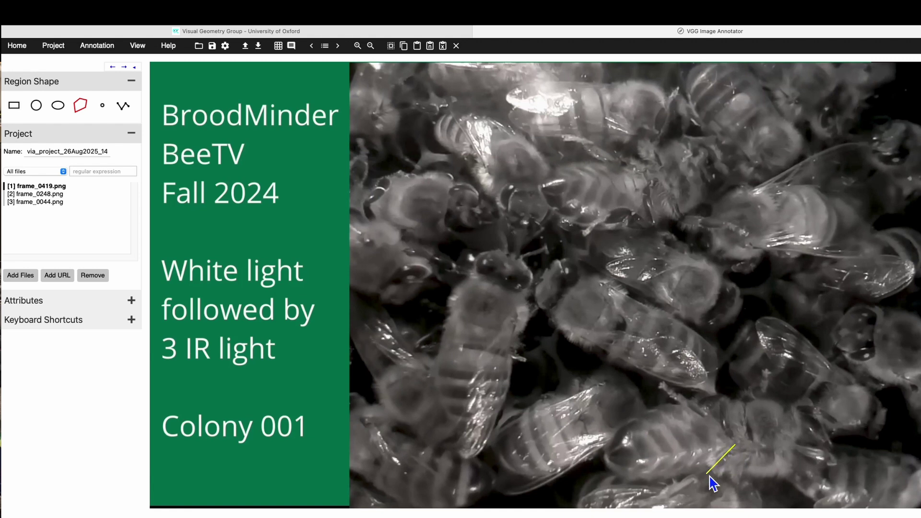
{"action": "left_click", "coordinate": [670, 483]}
{"action": "left_click", "coordinate": [635, 482]}
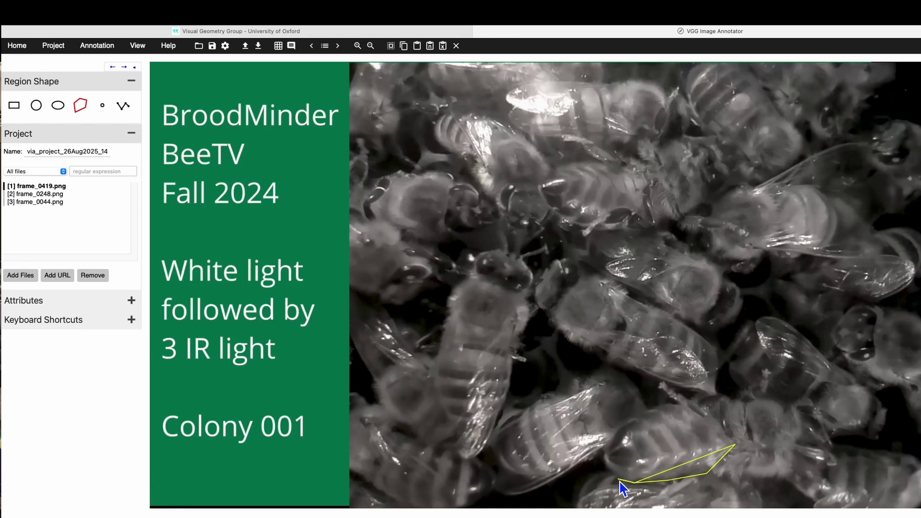
{"action": "left_click", "coordinate": [603, 454]}
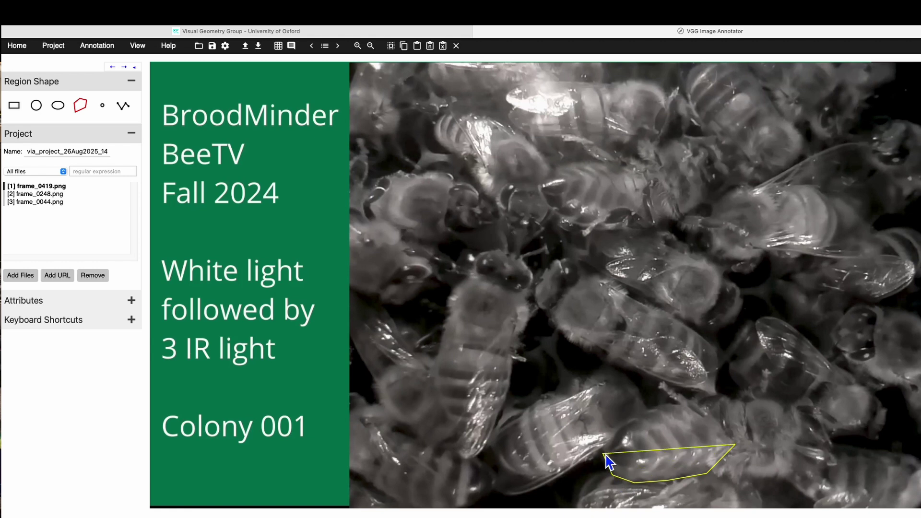
{"action": "left_click", "coordinate": [611, 433]}
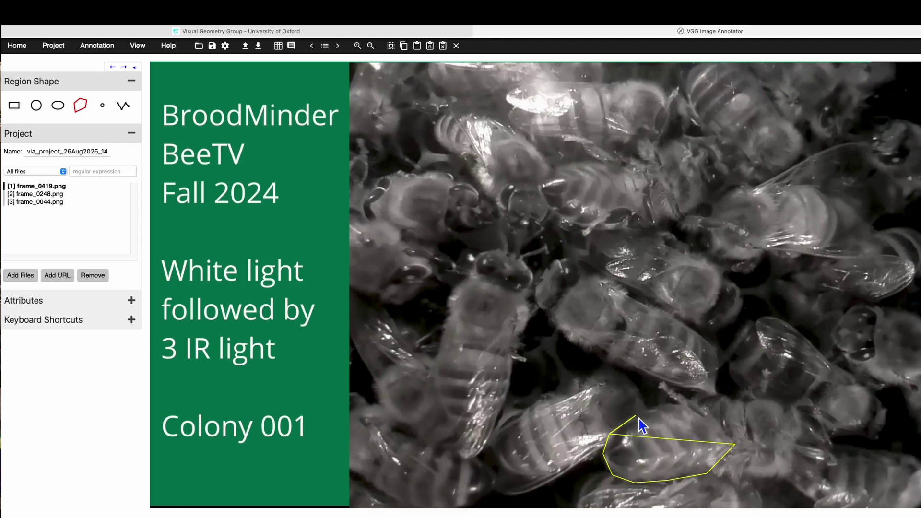
{"action": "left_click", "coordinate": [635, 415]}
{"action": "left_click", "coordinate": [656, 406]}
{"action": "left_click", "coordinate": [676, 395]}
{"action": "left_click", "coordinate": [715, 401]}
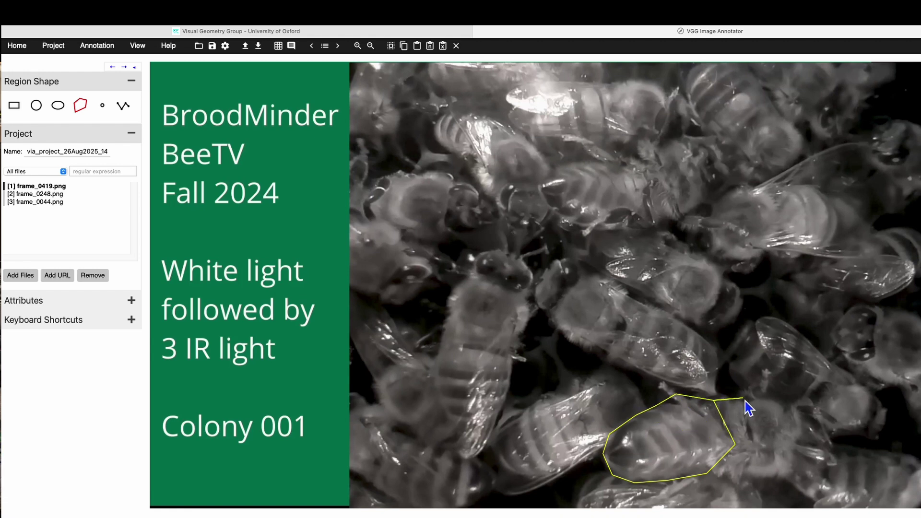
{"action": "key", "text": "Return"}
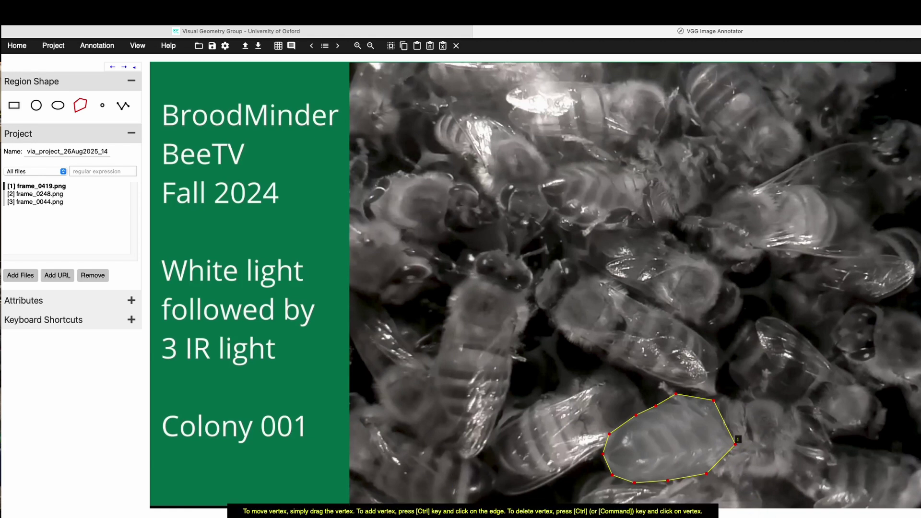
Deselect the first region, then trace a nine-vertex polygon around the upper bee abdomen as region 2.
{"action": "left_click", "coordinate": [657, 191]}
{"action": "left_click", "coordinate": [651, 181]}
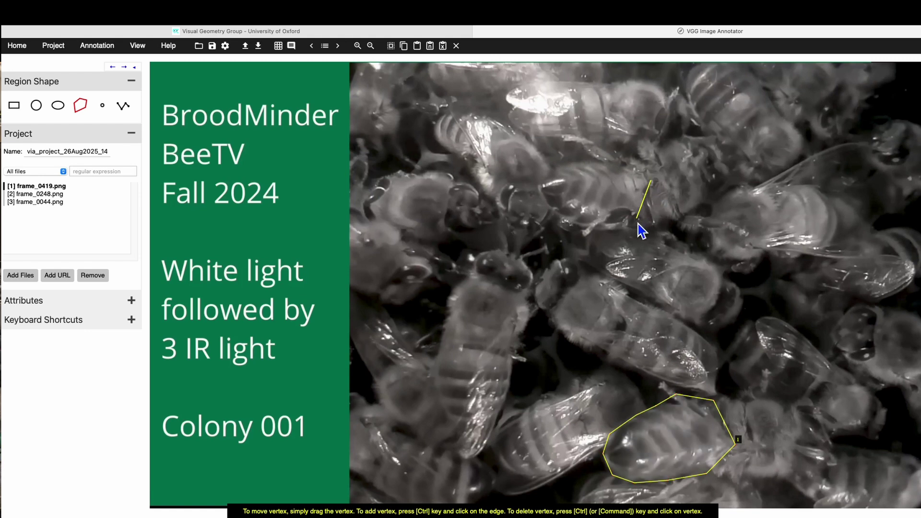
{"action": "left_click", "coordinate": [628, 230]}
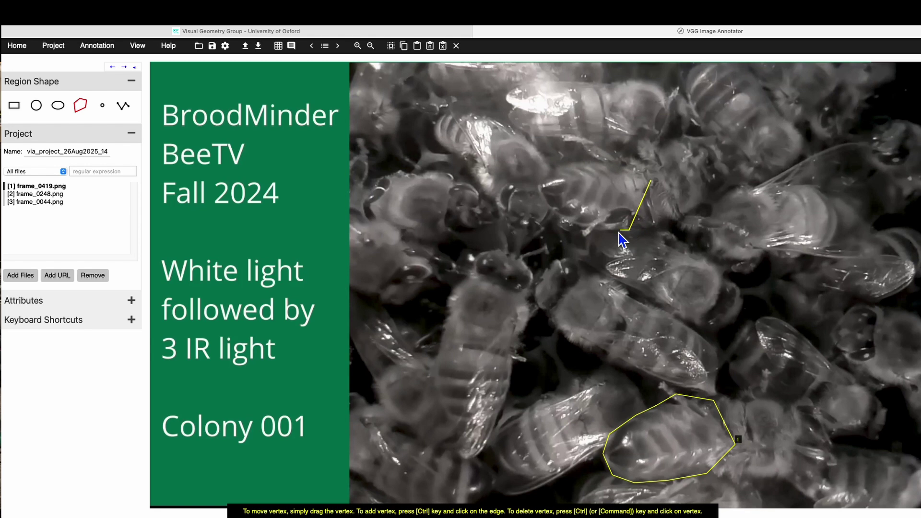
{"action": "left_click", "coordinate": [590, 230]}
{"action": "left_click", "coordinate": [564, 218]}
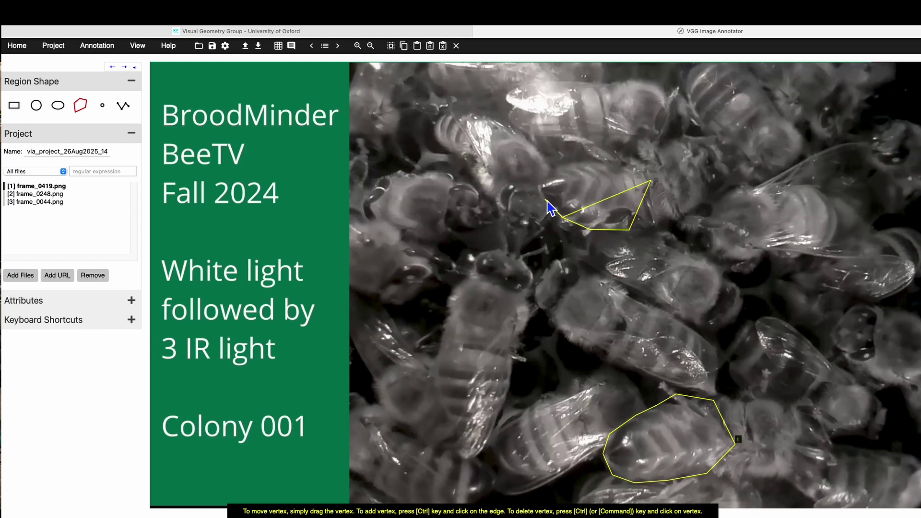
{"action": "left_click", "coordinate": [541, 184]}
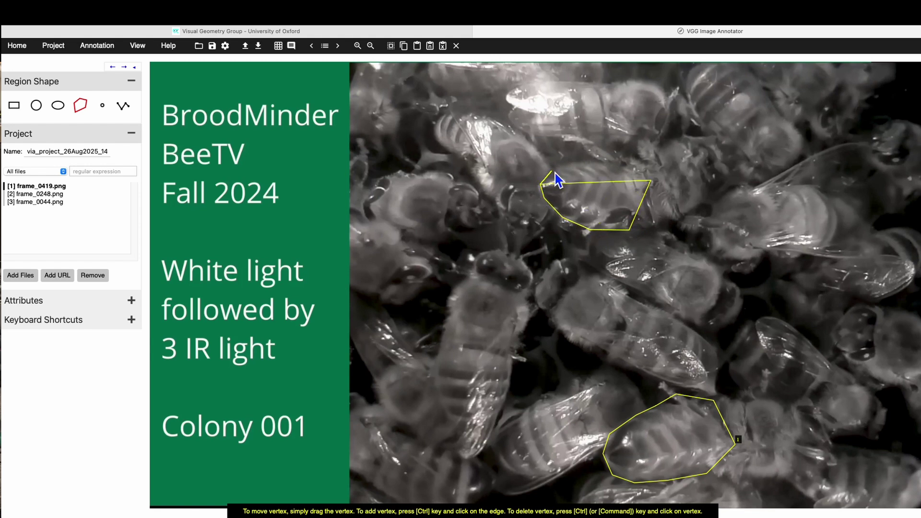
{"action": "left_click", "coordinate": [555, 170]}
{"action": "left_click", "coordinate": [578, 163]}
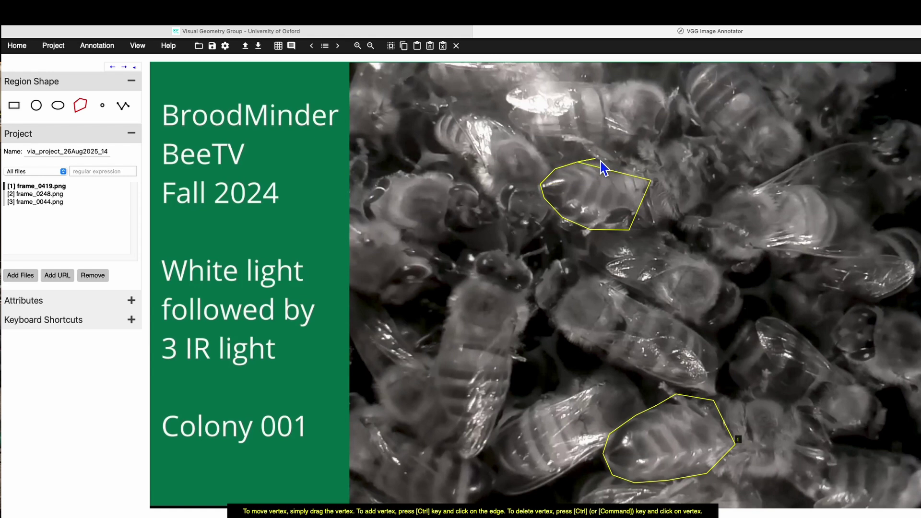
{"action": "left_click", "coordinate": [633, 161]}
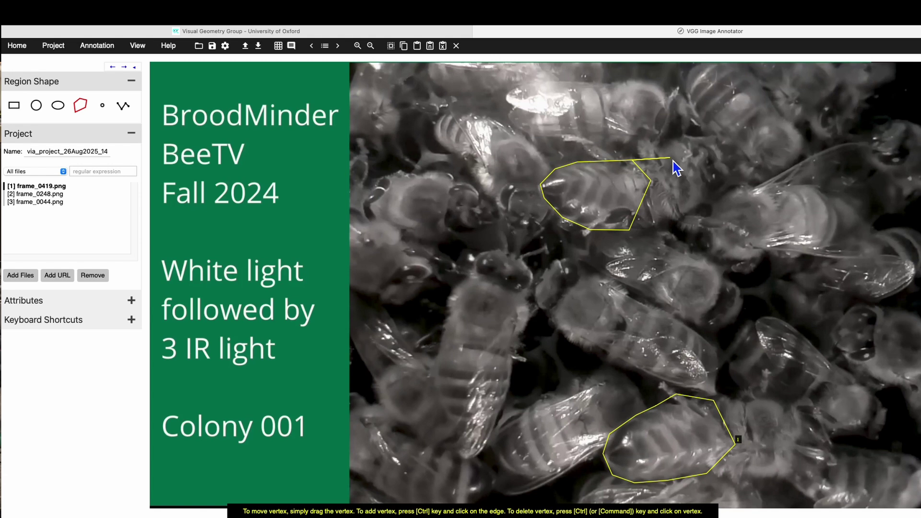
{"action": "key", "text": "Return"}
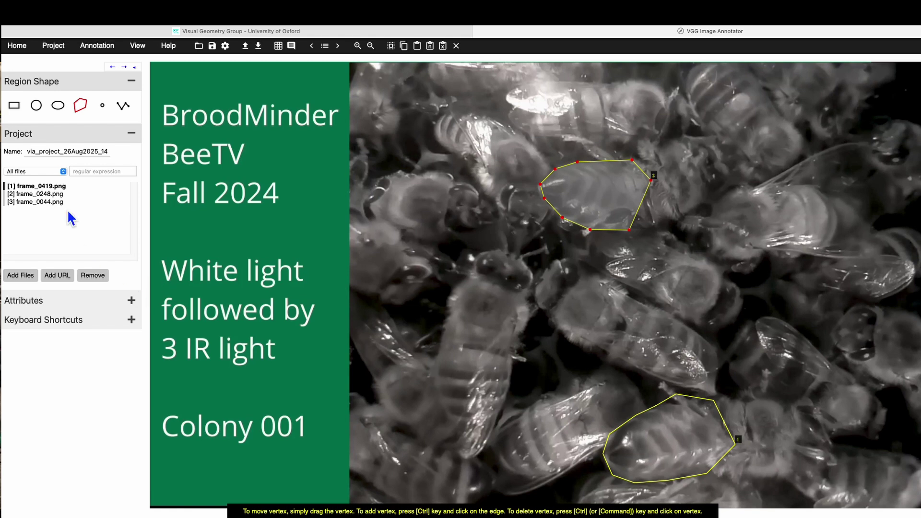
Open frame_0248.png and outline the right-hand bee abdomen as polygon region 1.
{"action": "left_click", "coordinate": [46, 196]}
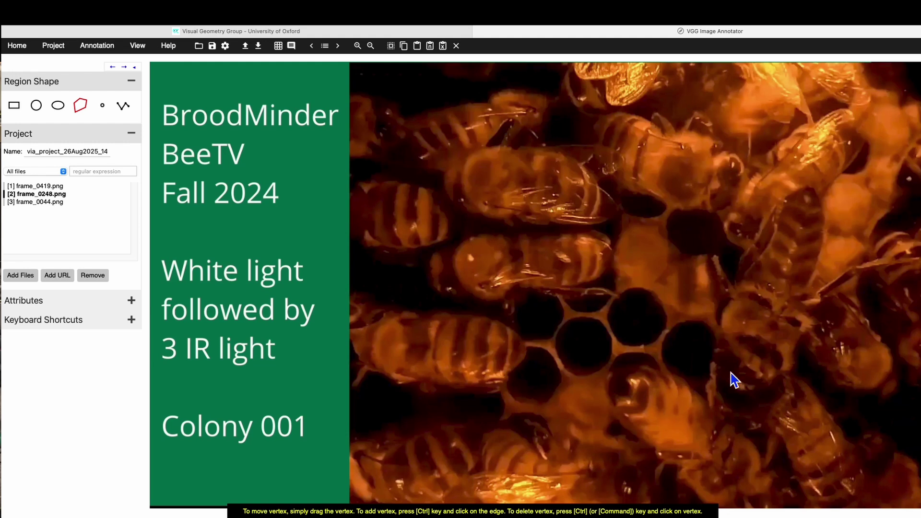
{"action": "left_click", "coordinate": [783, 303]}
{"action": "left_click", "coordinate": [816, 290]}
{"action": "left_click", "coordinate": [831, 261]}
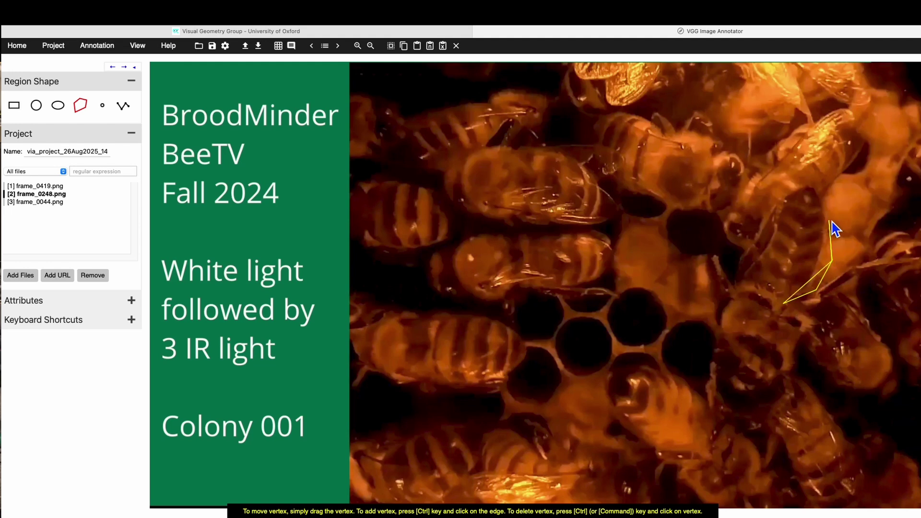
{"action": "left_click", "coordinate": [838, 218]}
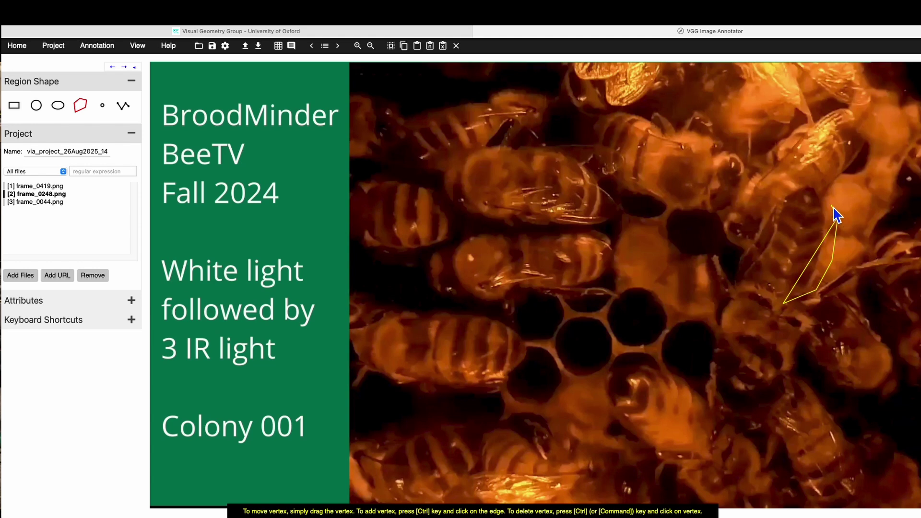
{"action": "left_click", "coordinate": [815, 191]}
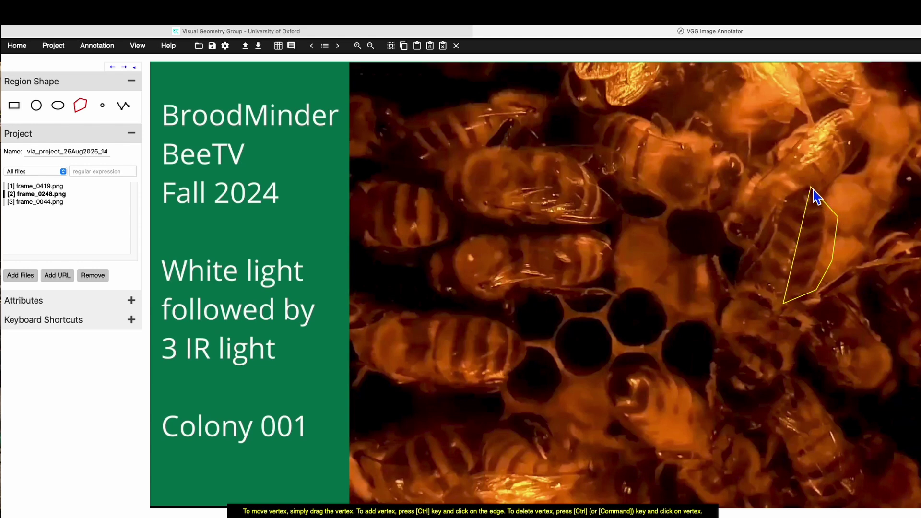
{"action": "left_click", "coordinate": [795, 193]}
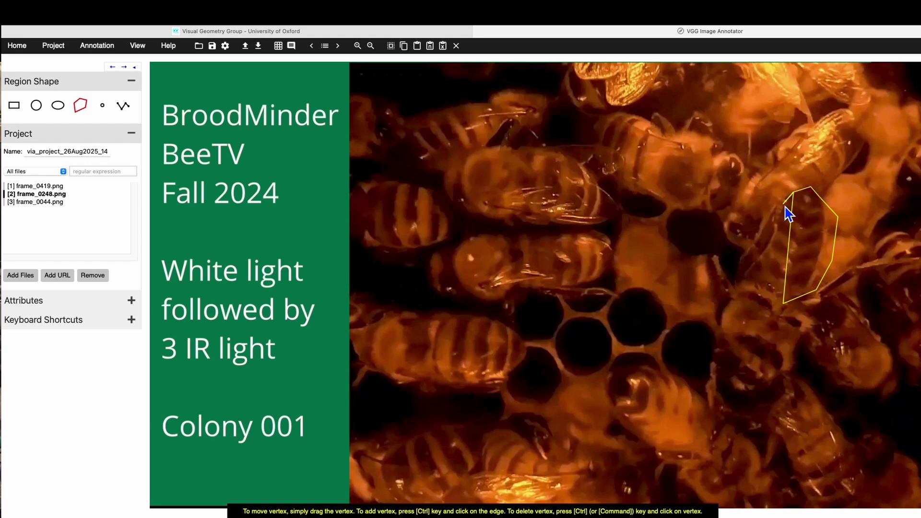
{"action": "left_click", "coordinate": [781, 204]}
{"action": "left_click", "coordinate": [766, 219]}
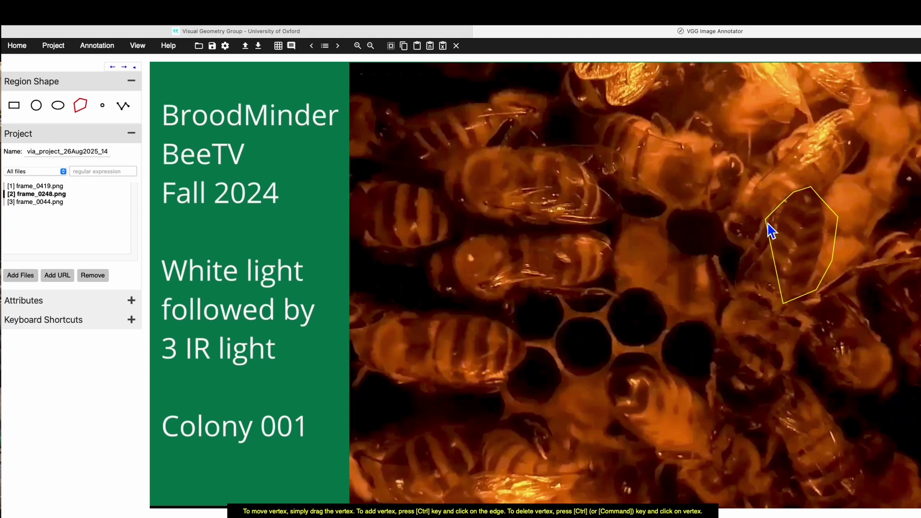
{"action": "left_click", "coordinate": [737, 287]}
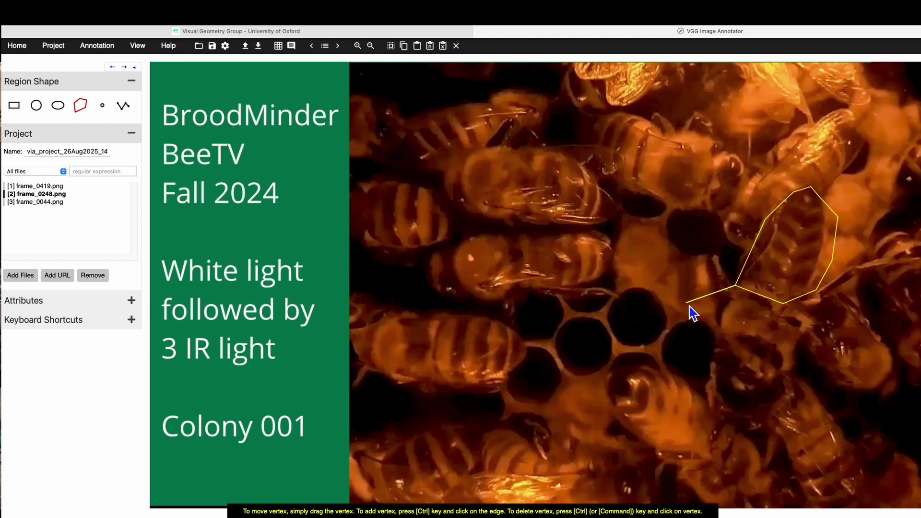
{"action": "key", "text": "Return"}
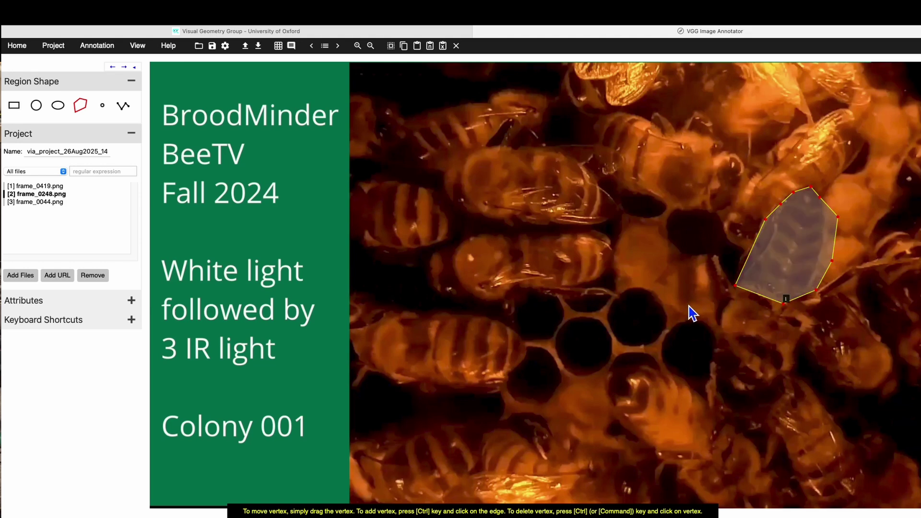
Outline the bee abdomen over the comb cells as polygon region 2.
{"action": "left_click", "coordinate": [713, 455]}
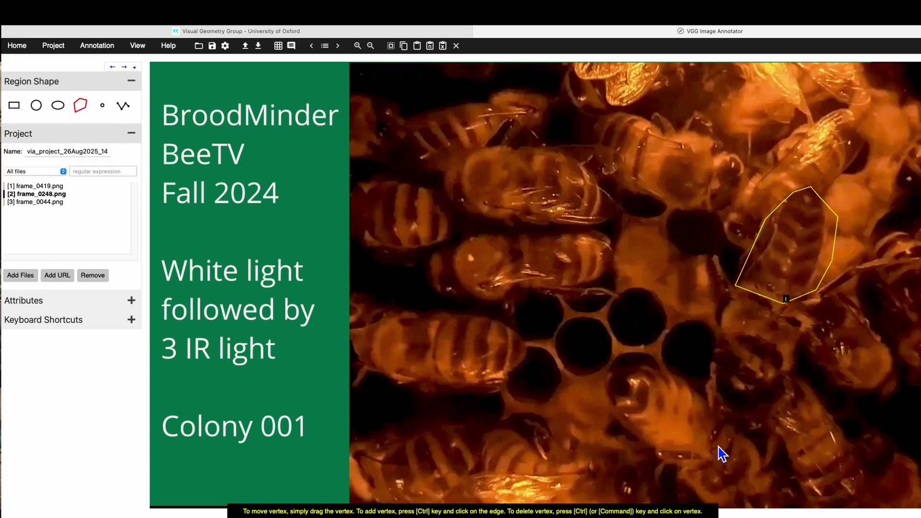
{"action": "left_click", "coordinate": [710, 451]}
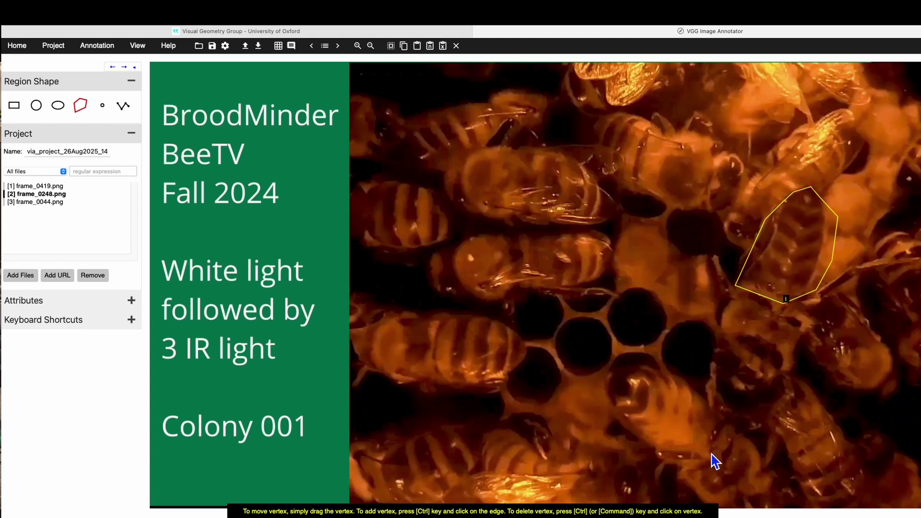
{"action": "left_click", "coordinate": [720, 400]}
{"action": "left_click", "coordinate": [674, 357]}
{"action": "left_click", "coordinate": [629, 339]}
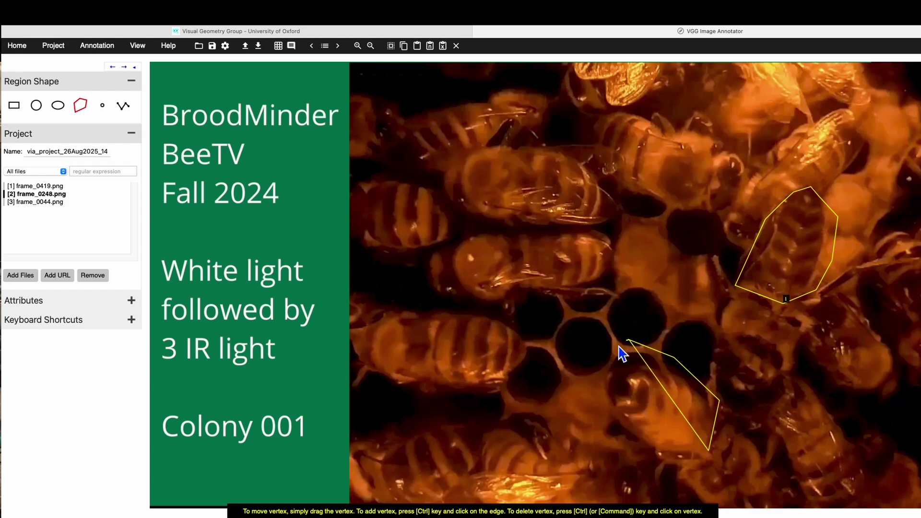
{"action": "left_click", "coordinate": [596, 354]}
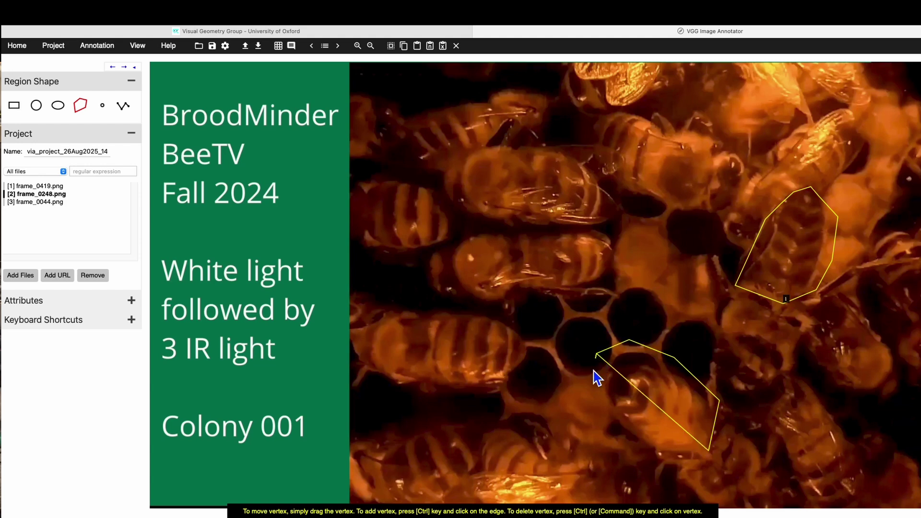
{"action": "left_click", "coordinate": [591, 405]}
{"action": "left_click", "coordinate": [619, 440]}
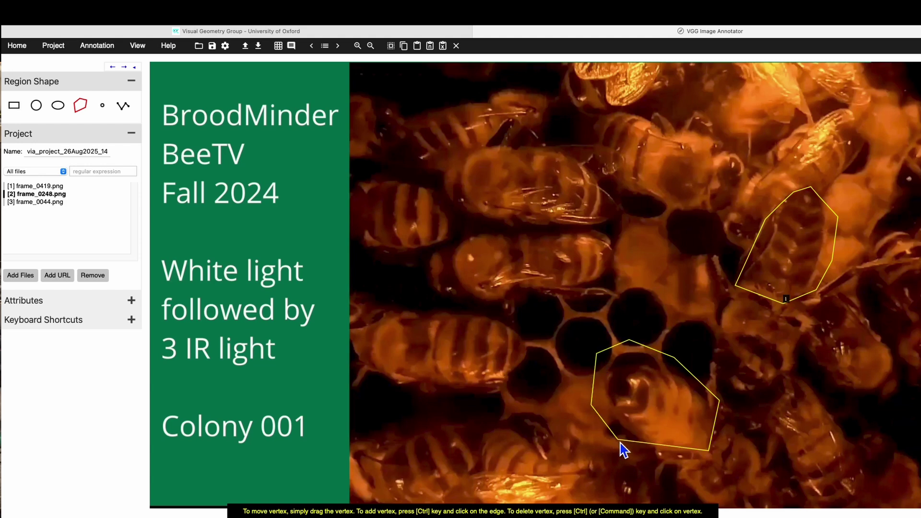
{"action": "left_click", "coordinate": [652, 460]}
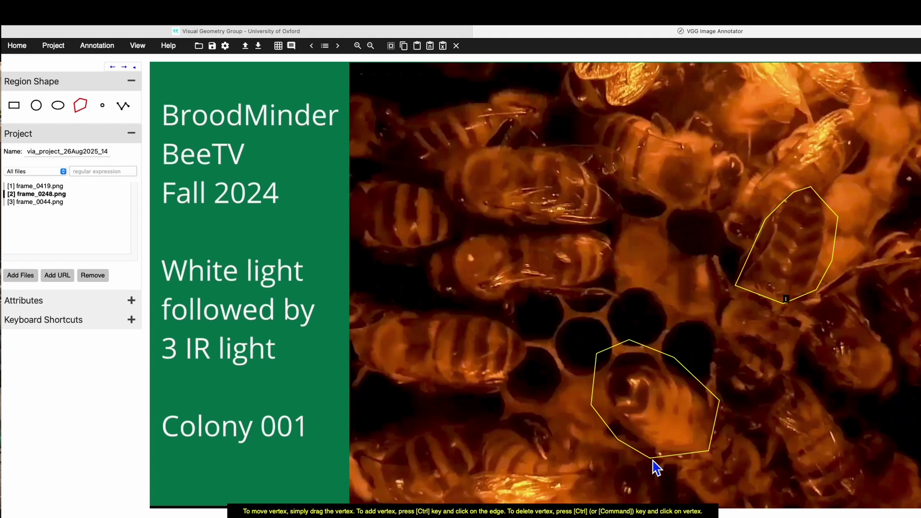
{"action": "key", "text": "Return"}
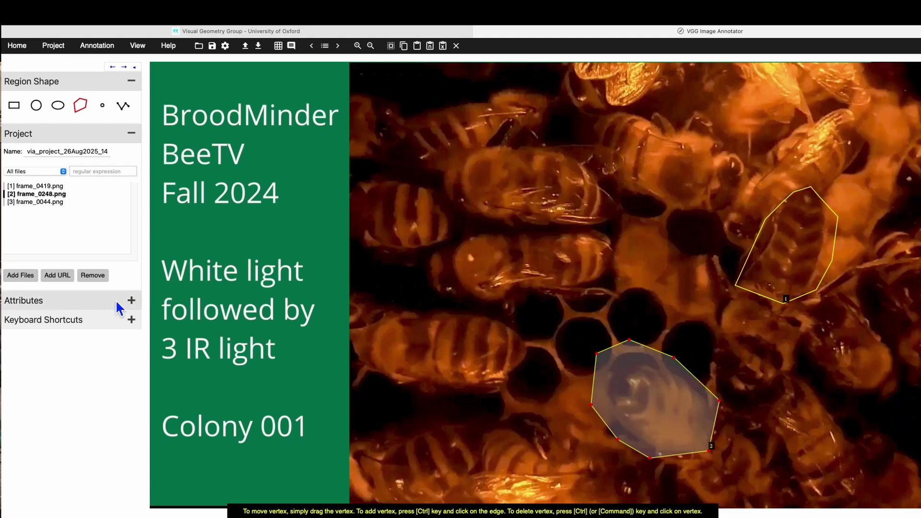
Open frame_0044.png and outline the right-edge bee abdomen as a five-vertex polygon region 1.
{"action": "left_click", "coordinate": [48, 201]}
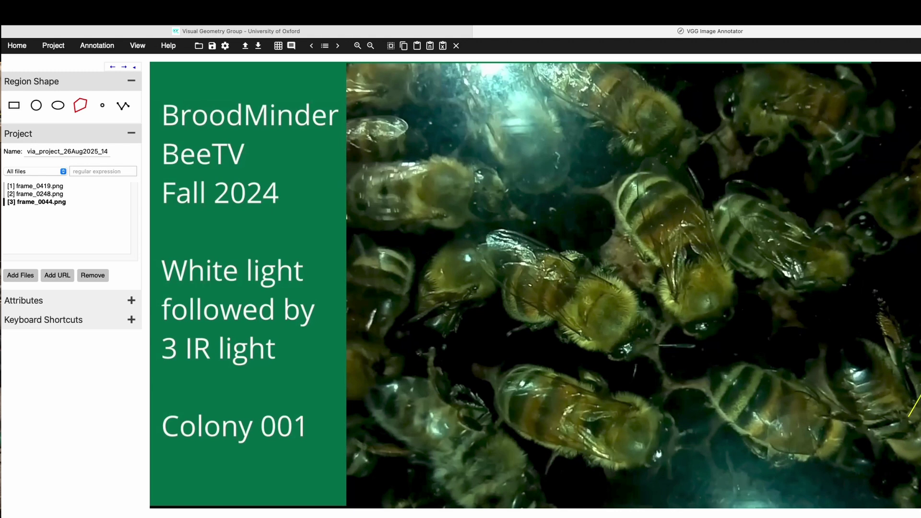
{"action": "left_click", "coordinate": [887, 341]}
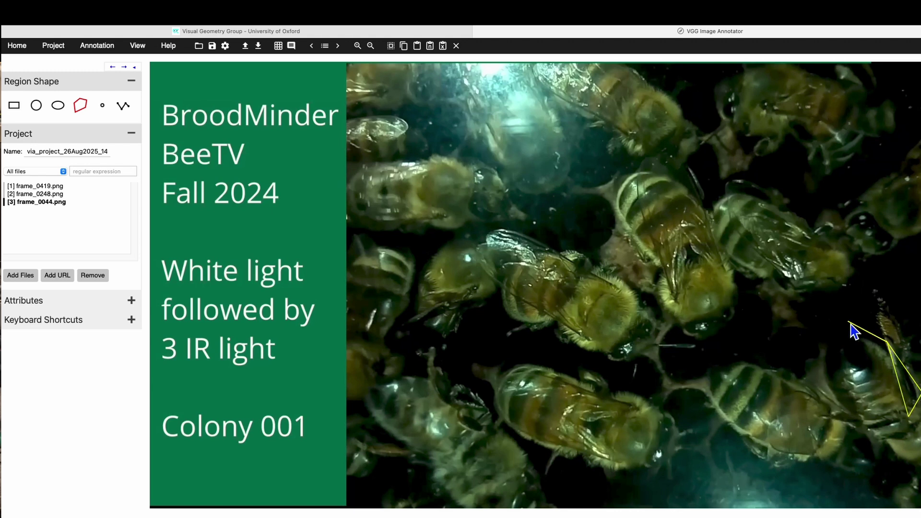
{"action": "left_click", "coordinate": [848, 322]}
{"action": "left_click", "coordinate": [814, 335]}
{"action": "left_click", "coordinate": [812, 367]}
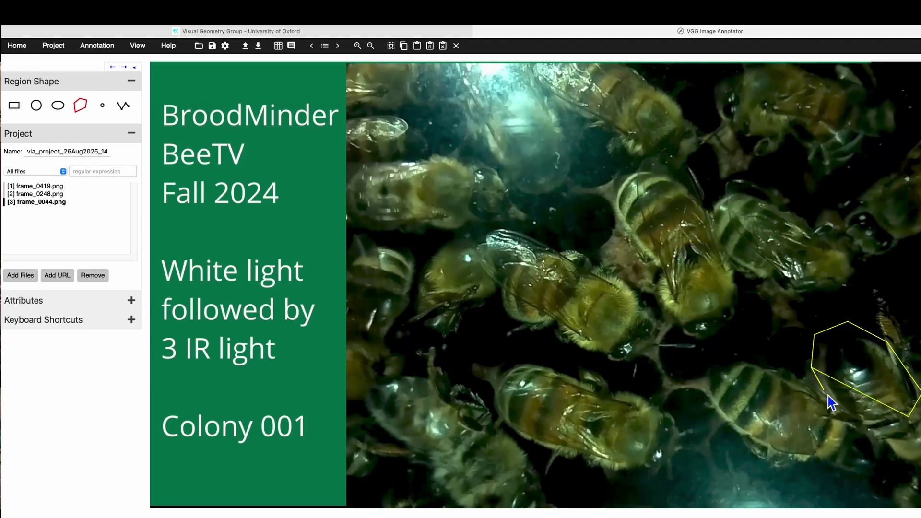
{"action": "left_click", "coordinate": [856, 425]}
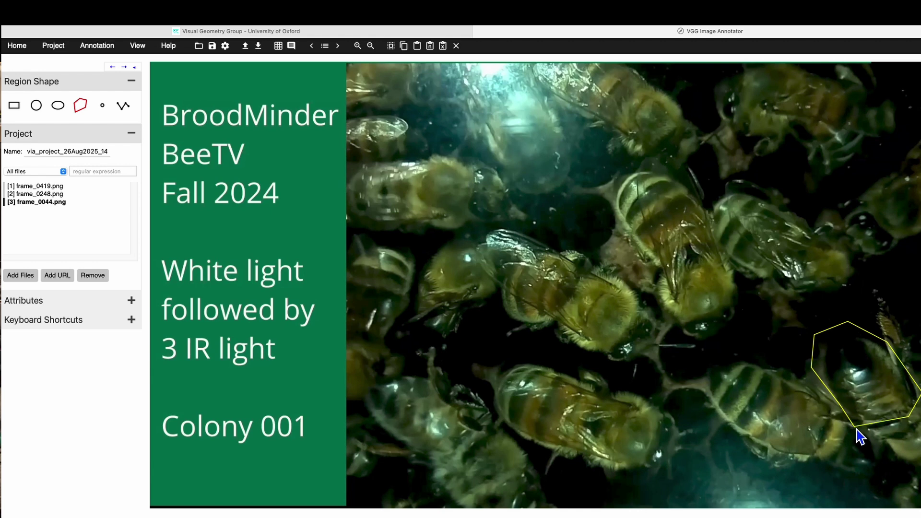
{"action": "key", "text": "Return"}
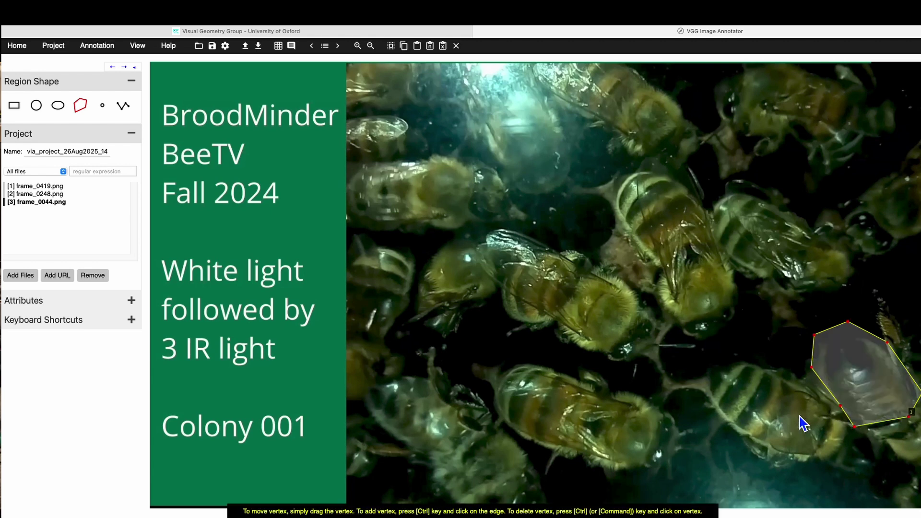
Deselect region 1 and outline the lower-left bee abdomen as polygon region 2.
{"action": "left_click", "coordinate": [467, 453]}
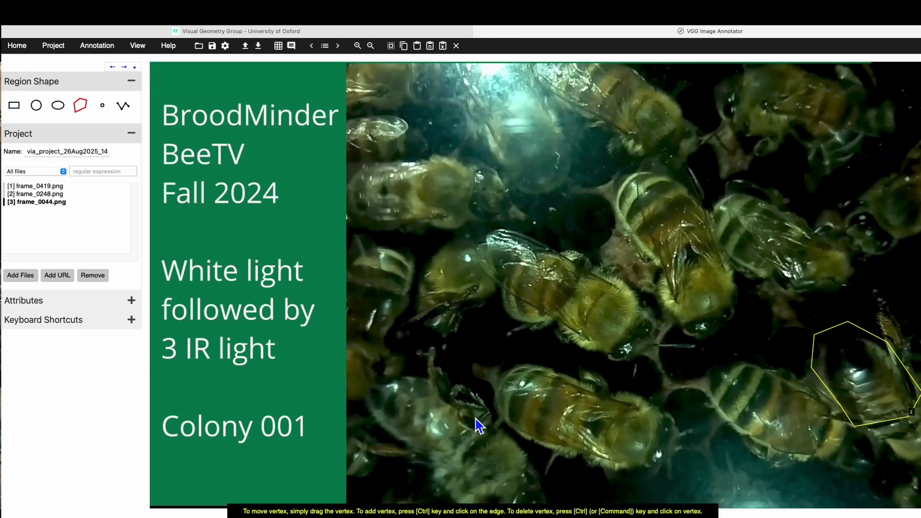
{"action": "left_click", "coordinate": [461, 430]}
{"action": "left_click", "coordinate": [467, 384]}
{"action": "left_click", "coordinate": [419, 363]}
{"action": "left_click", "coordinate": [369, 370]}
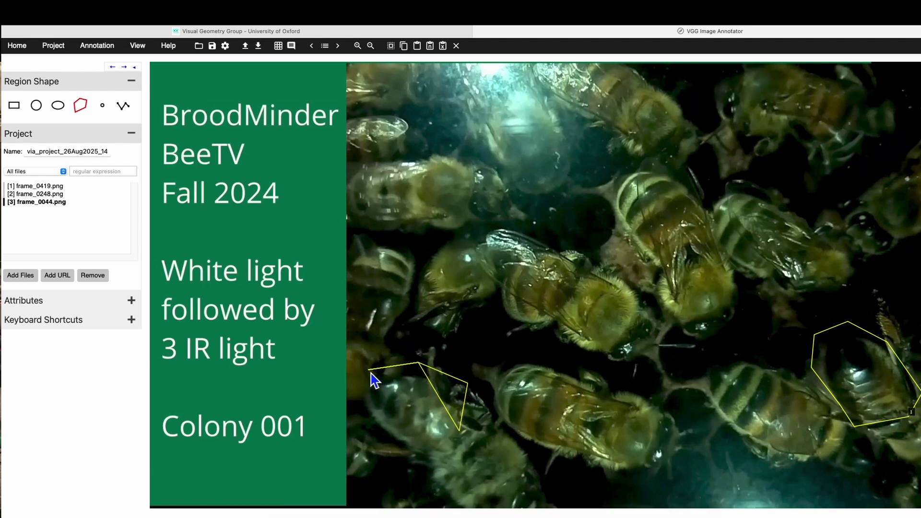
{"action": "left_click", "coordinate": [355, 398]}
{"action": "left_click", "coordinate": [364, 425]}
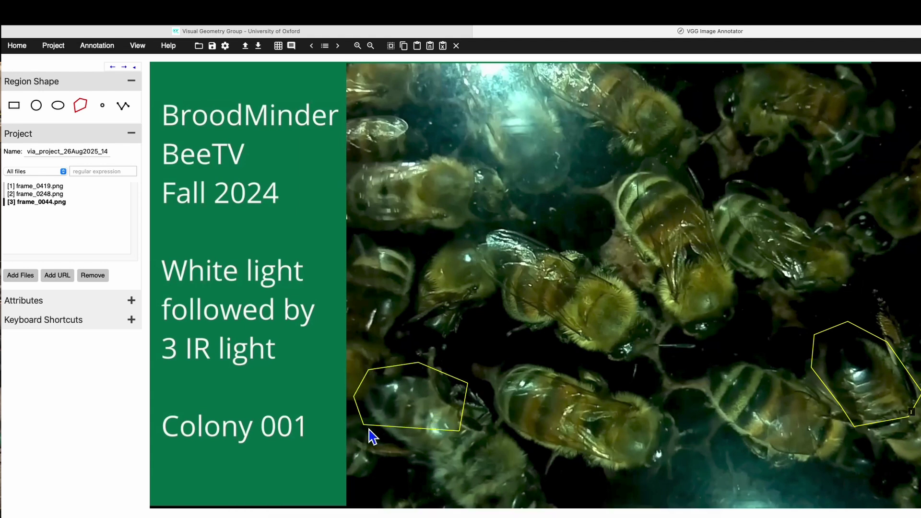
{"action": "left_click", "coordinate": [420, 464]}
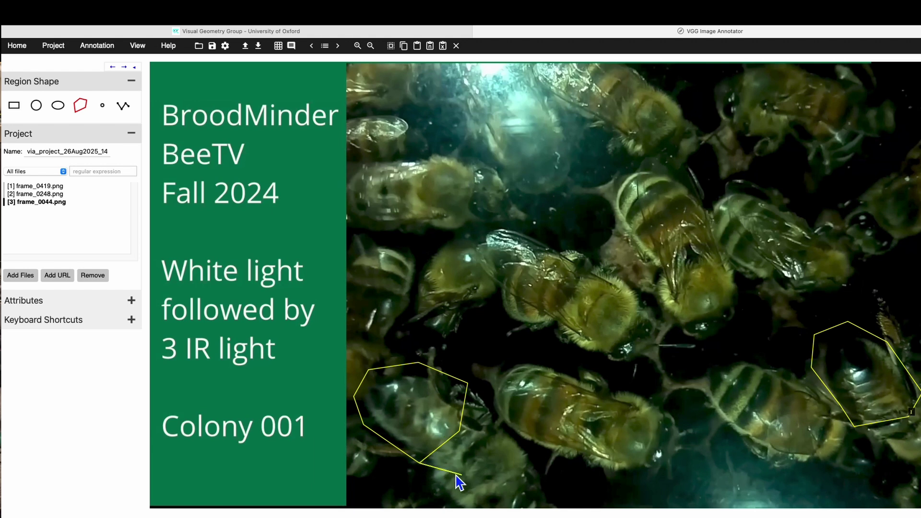
{"action": "key", "text": "Return"}
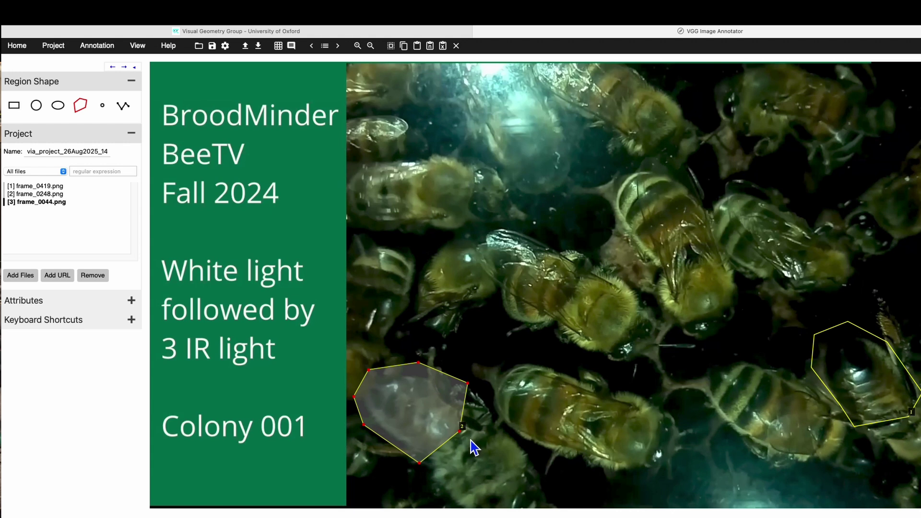
{"action": "left_click", "coordinate": [462, 427]}
Show the Annotation menu's export options, highlighting Export Annotations (as json).
{"action": "mouse_move", "coordinate": [54, 48]}
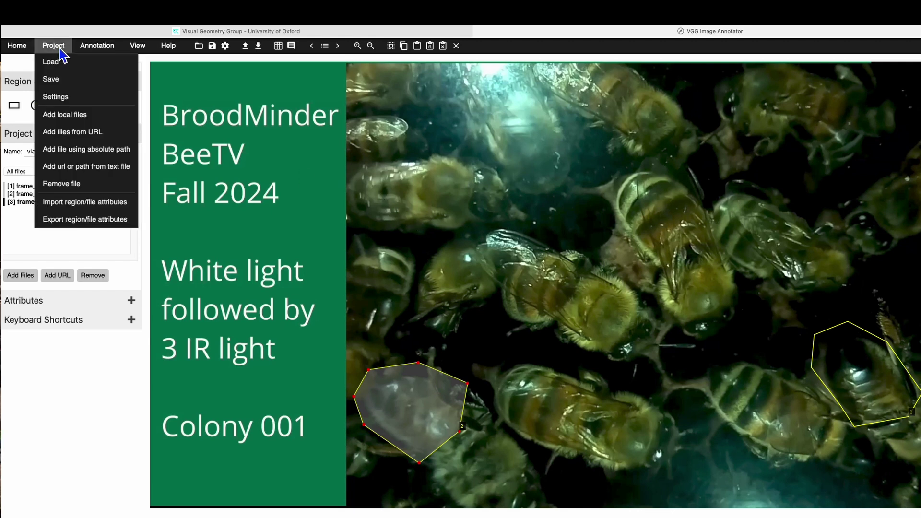
{"action": "mouse_move", "coordinate": [99, 50]}
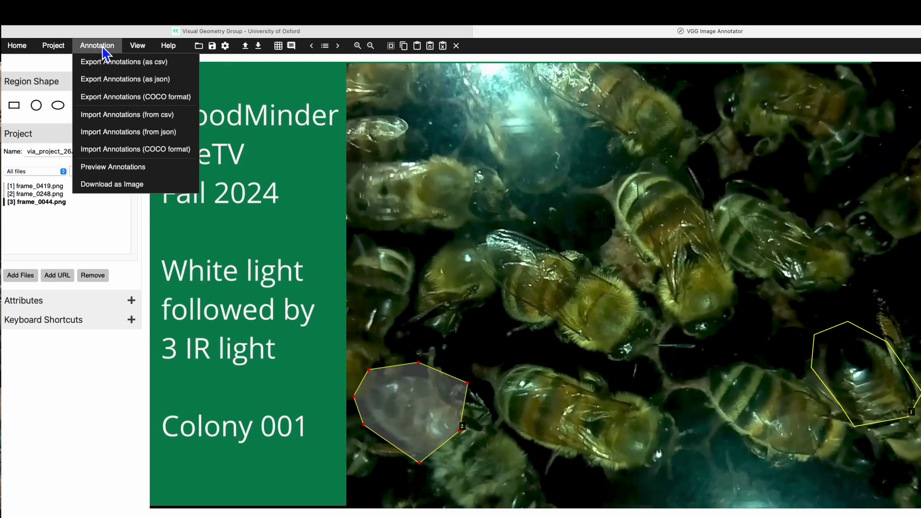